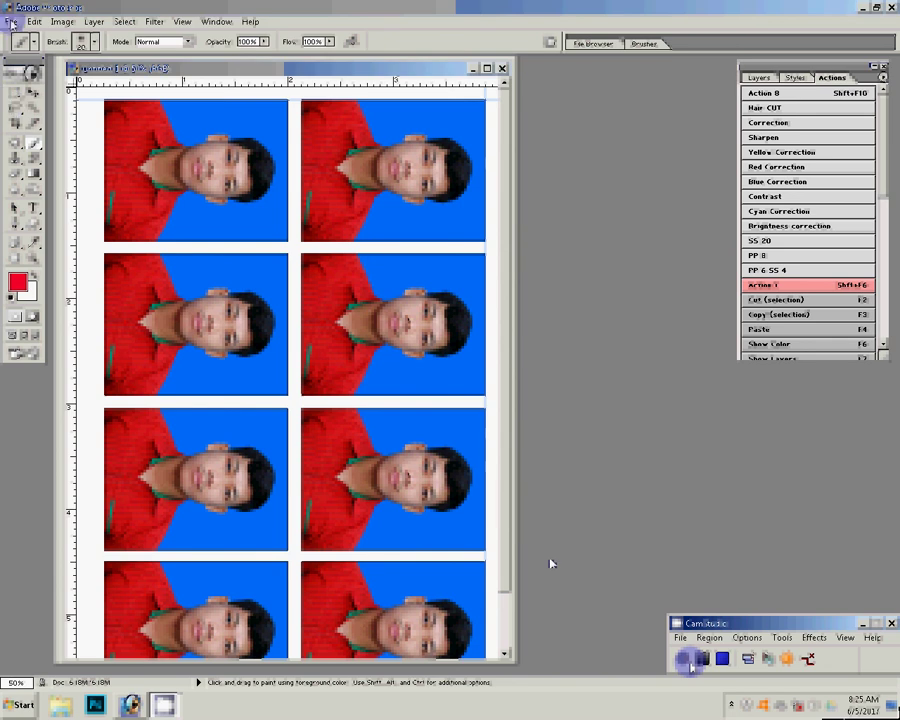
Print the eight-photo passport sheet via Print with Preview with Scale to Fit Media on
left_click(11, 21)
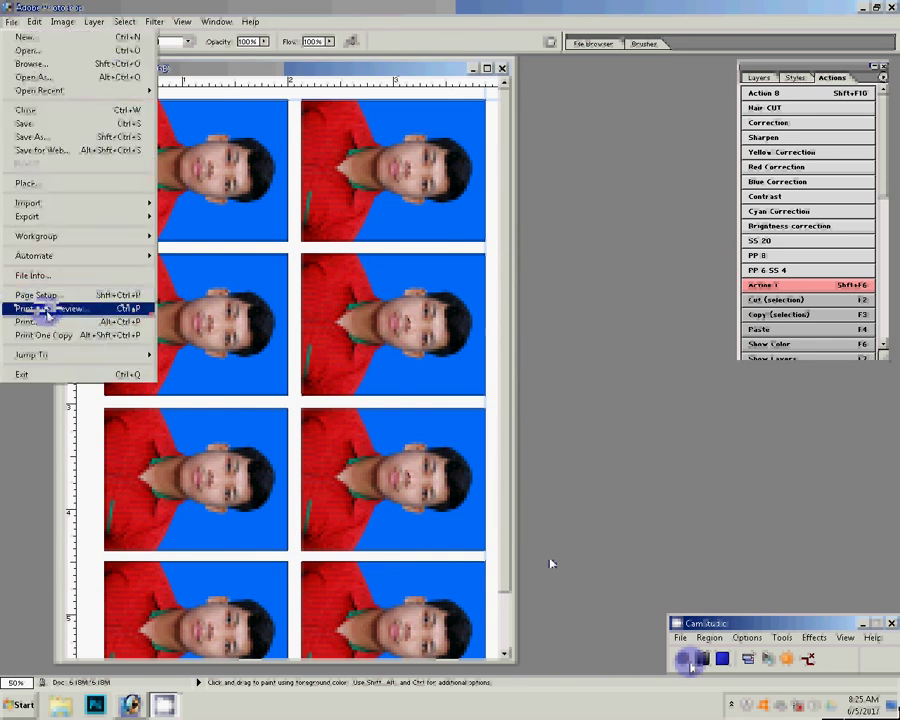
left_click(45, 309)
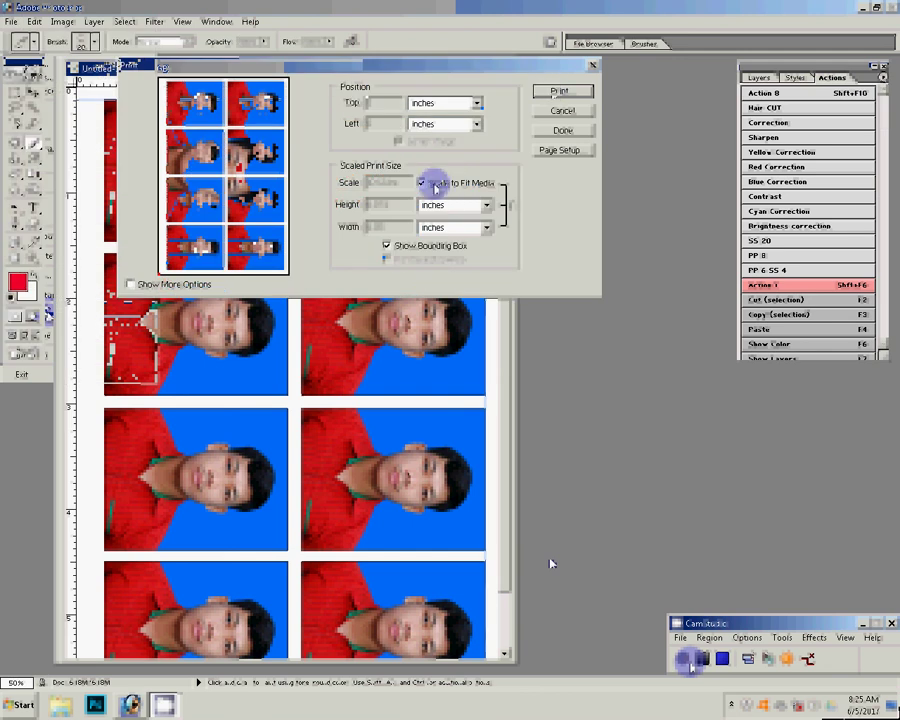
left_click(422, 183)
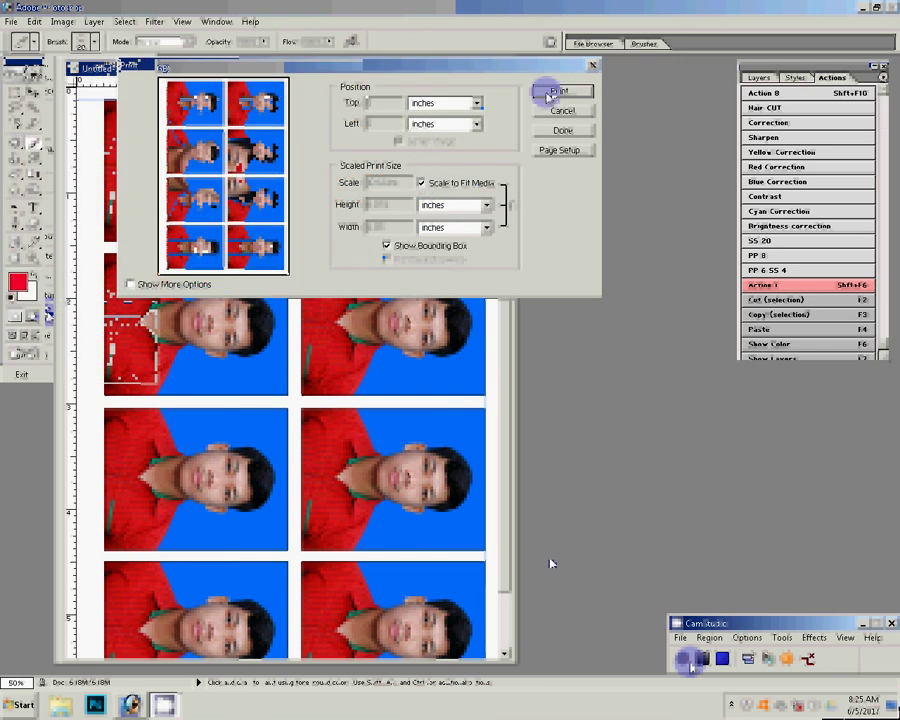
left_click(548, 92)
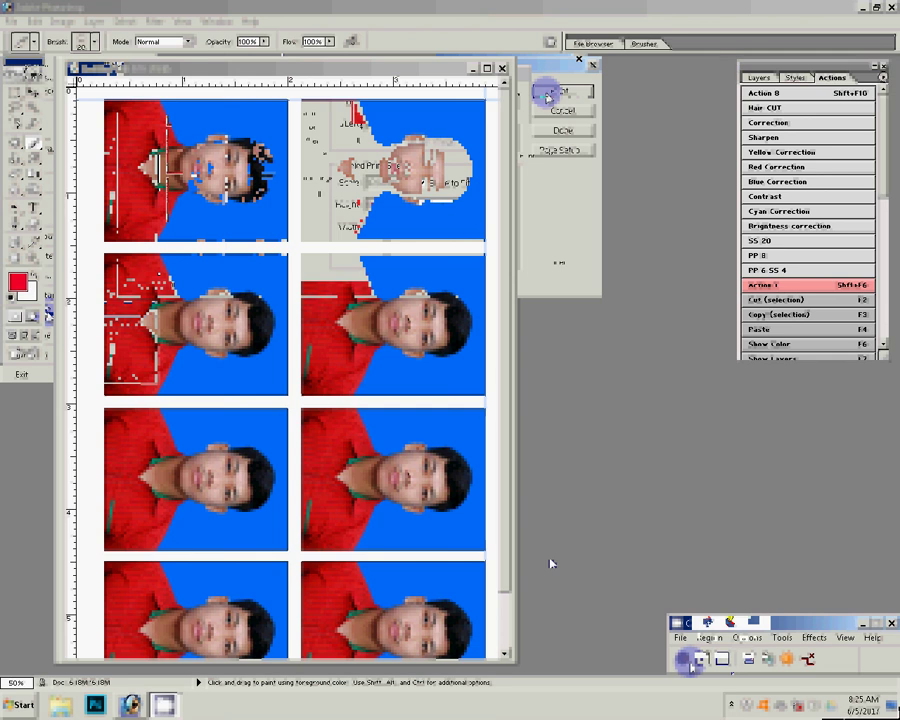
Watch the Untitled-1 job in the HiTi S420 queue finish, then close the empty queue
left_click(731, 705)
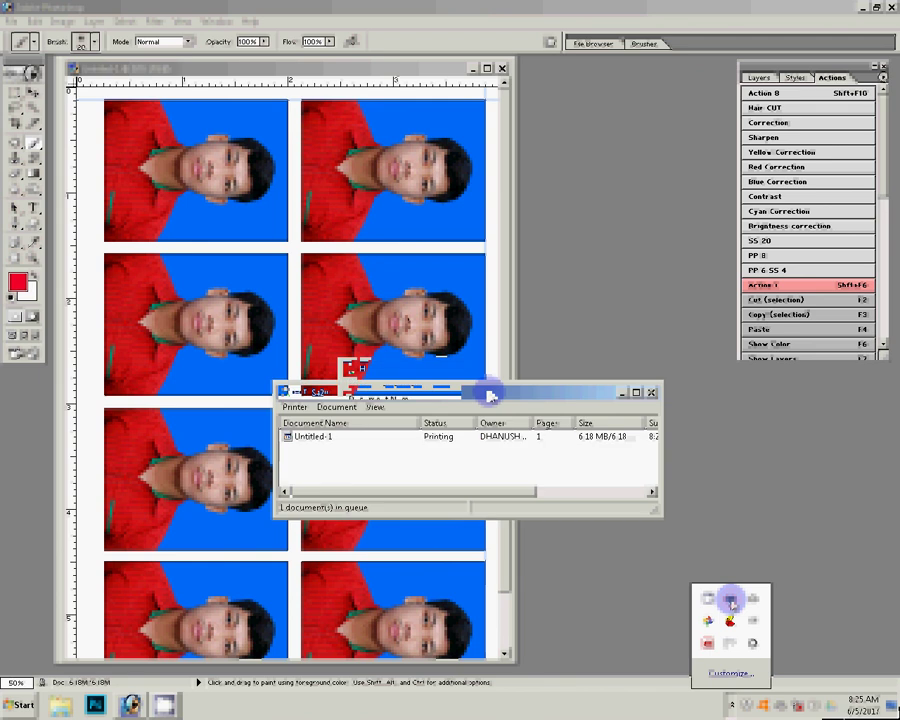
left_click(490, 397)
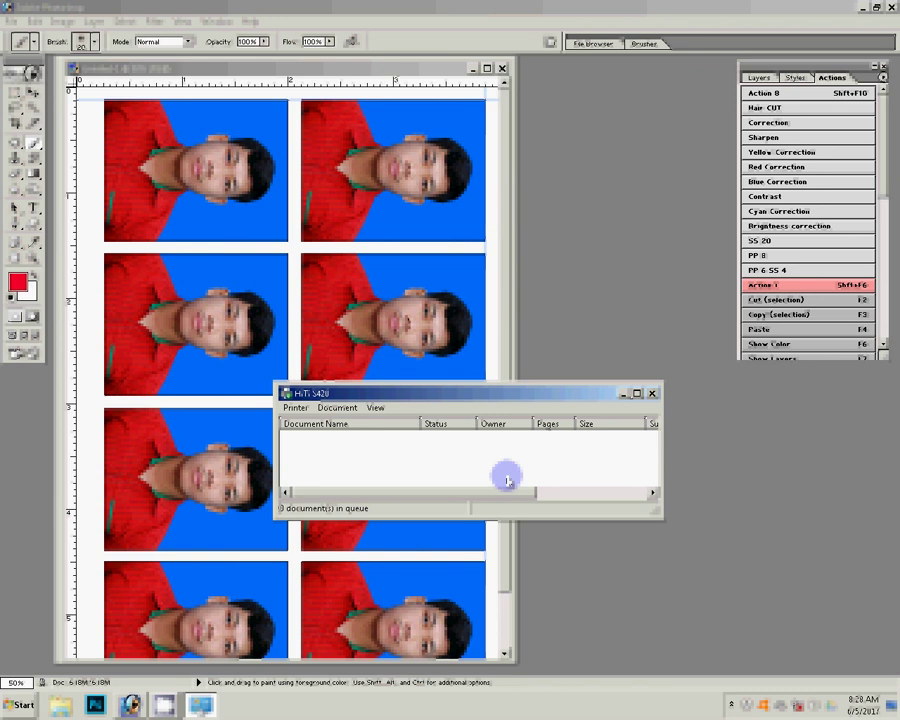
left_click(652, 393)
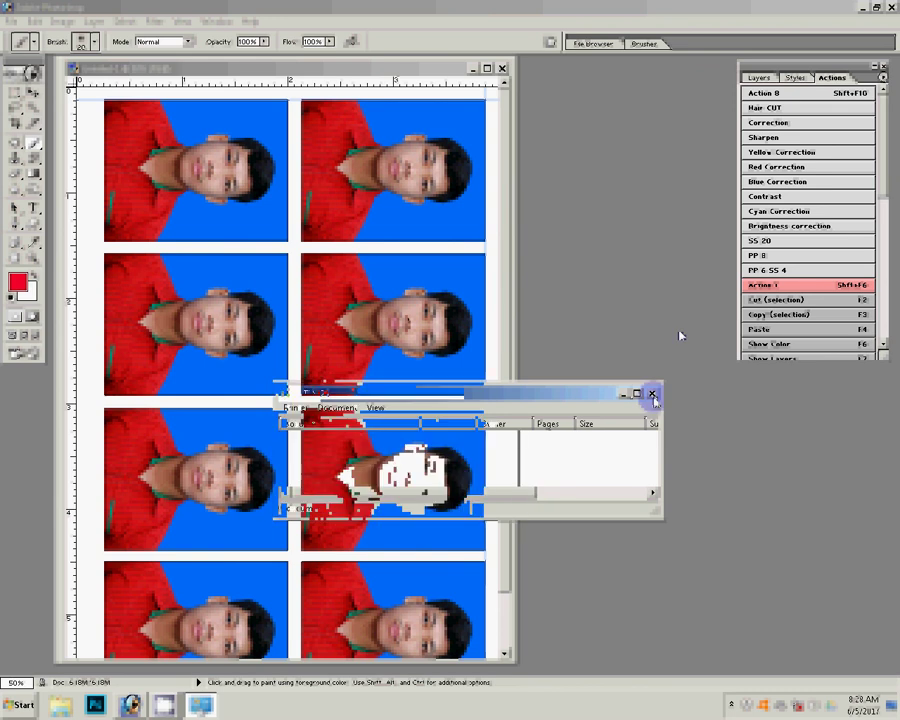